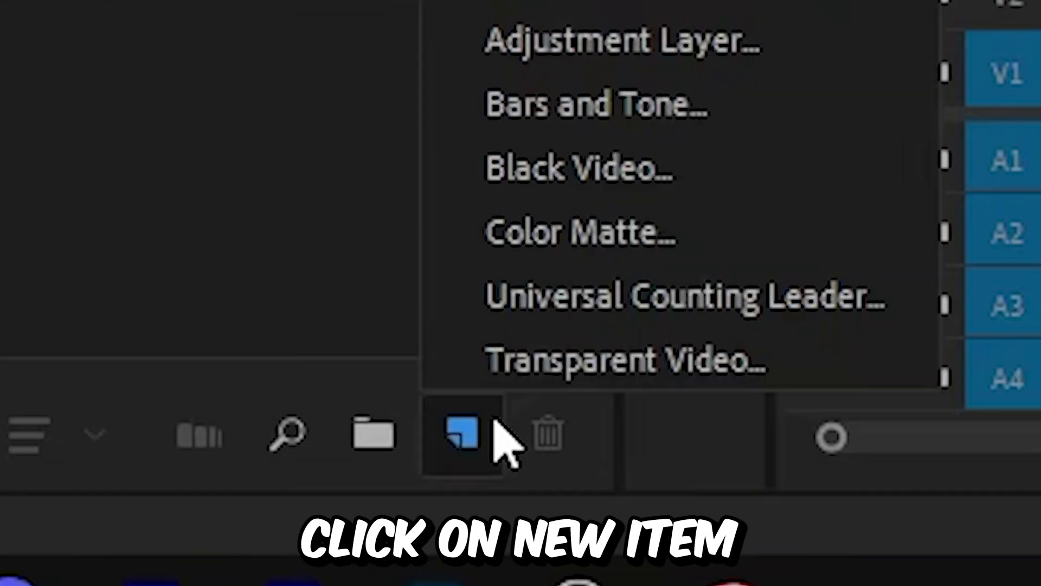
# Create a fully saturated bright blue color matte, keeping default video settings and name
pyautogui.click(658, 242)
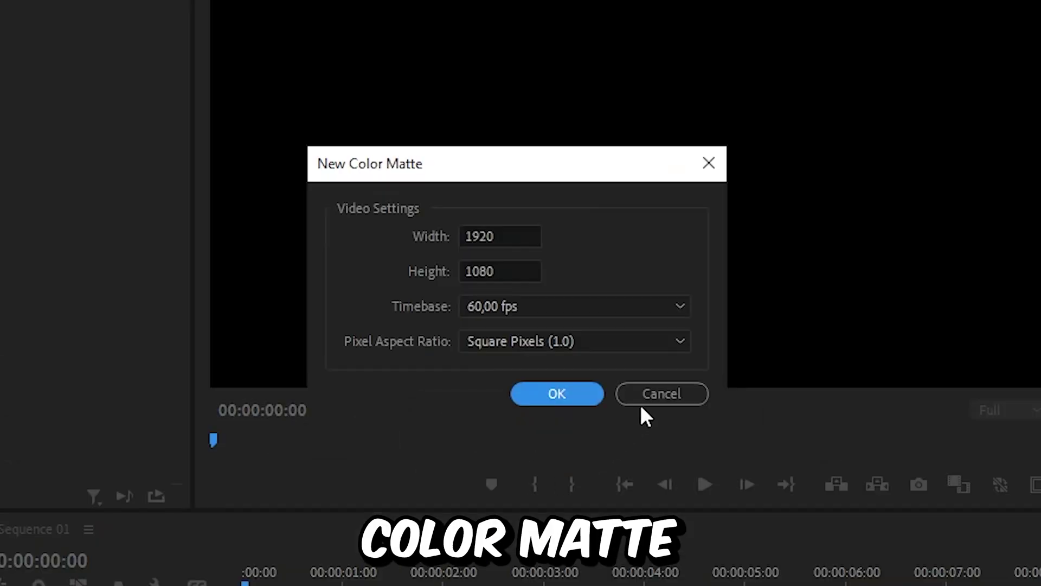
pyautogui.click(557, 395)
pyautogui.click(557, 321)
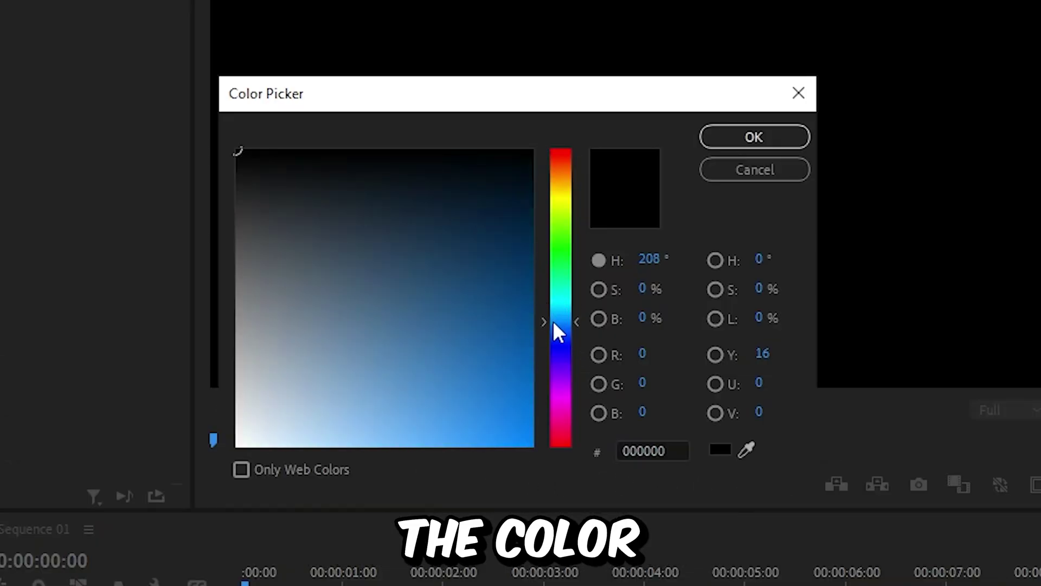
pyautogui.click(481, 404)
pyautogui.moveTo(481, 405); pyautogui.dragTo(534, 447)
pyautogui.click(777, 143)
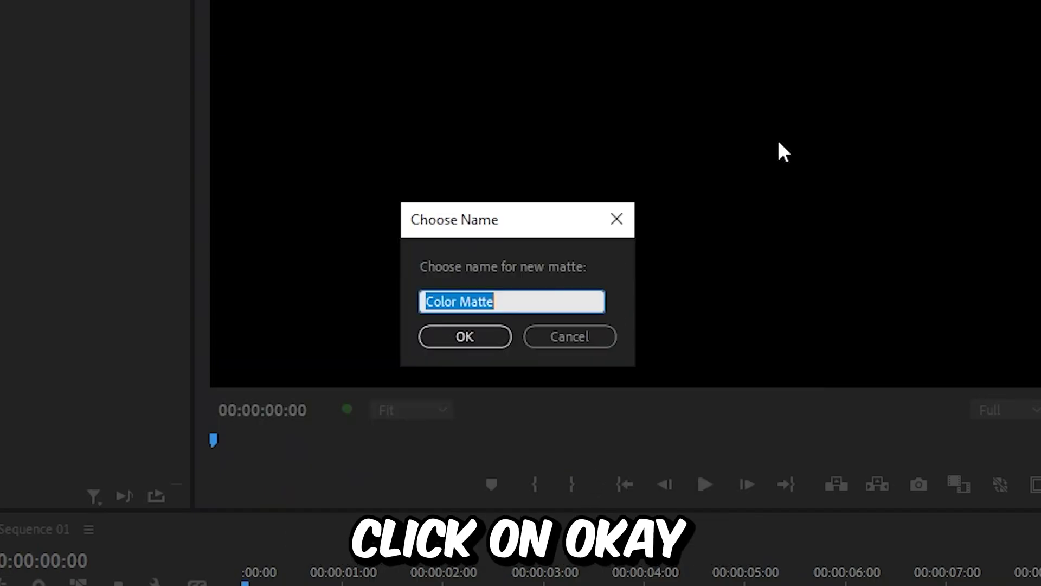
pyautogui.click(480, 336)
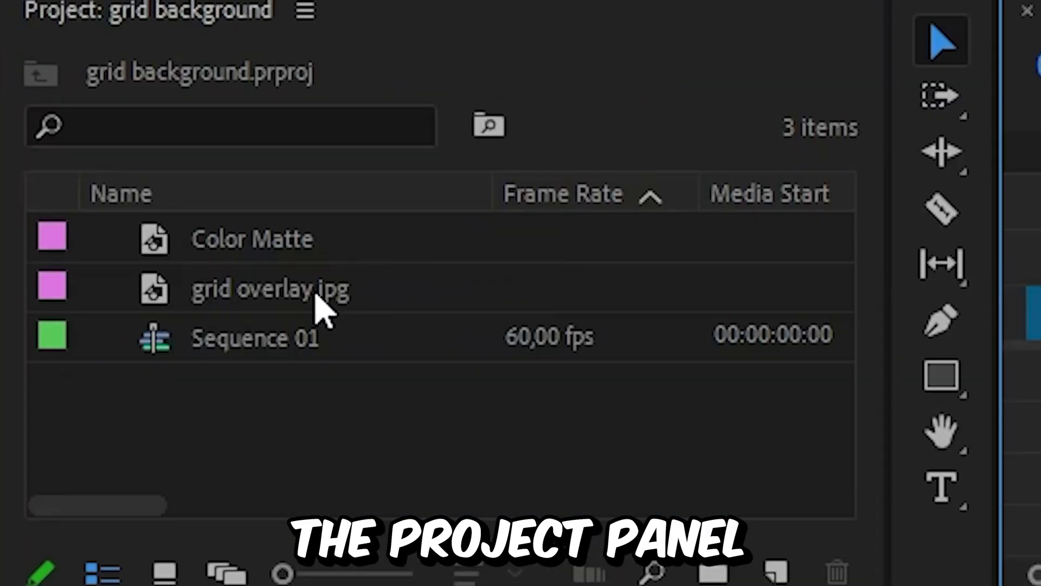
# Place grid overlay.jpg on the track above Color Matte, aligned to the sequence start
pyautogui.moveTo(324, 309); pyautogui.dragTo(325, 288)
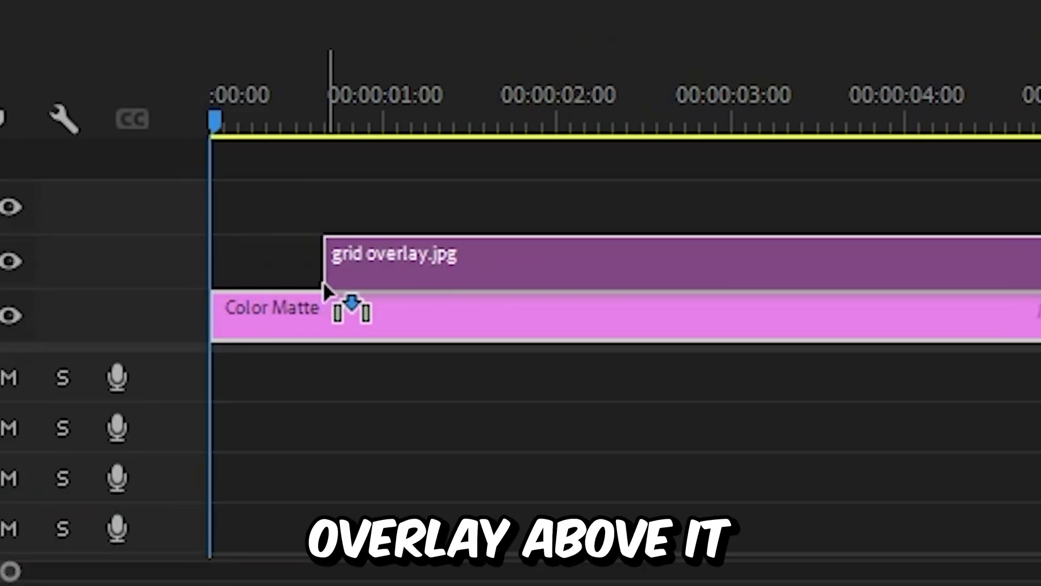
pyautogui.moveTo(173, 289); pyautogui.dragTo(205, 290)
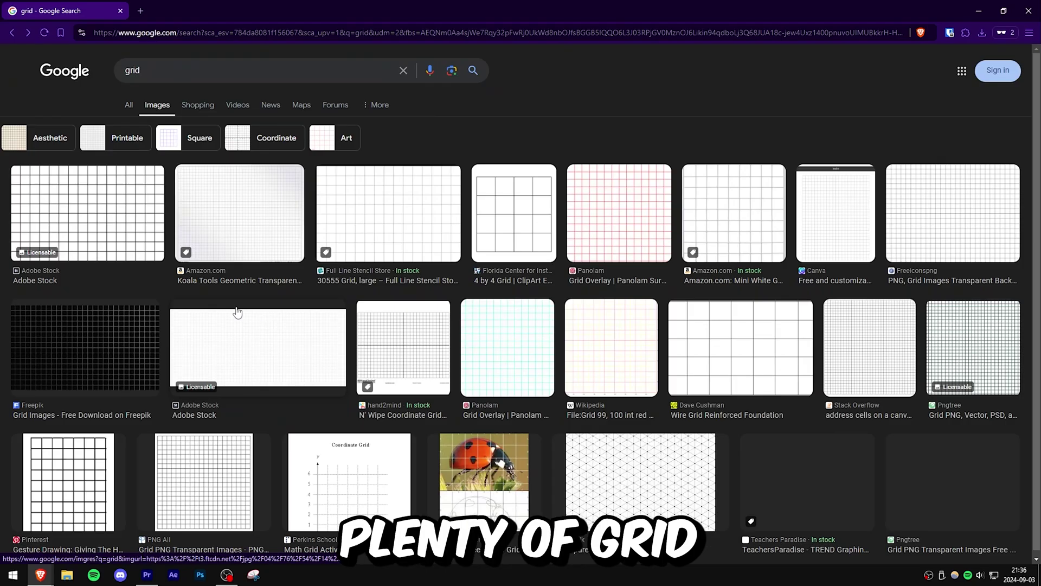
pyautogui.click(134, 232)
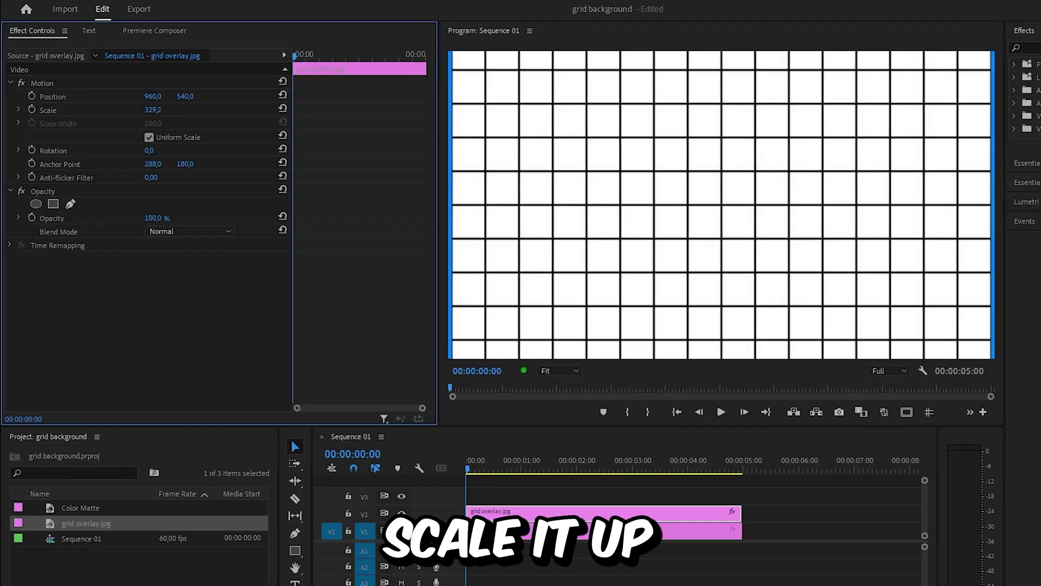
# Scale the grid to 338, set its blend mode to Multiply, and lower opacity to 13%
pyautogui.moveTo(154, 109); pyautogui.dragTo(179, 144)
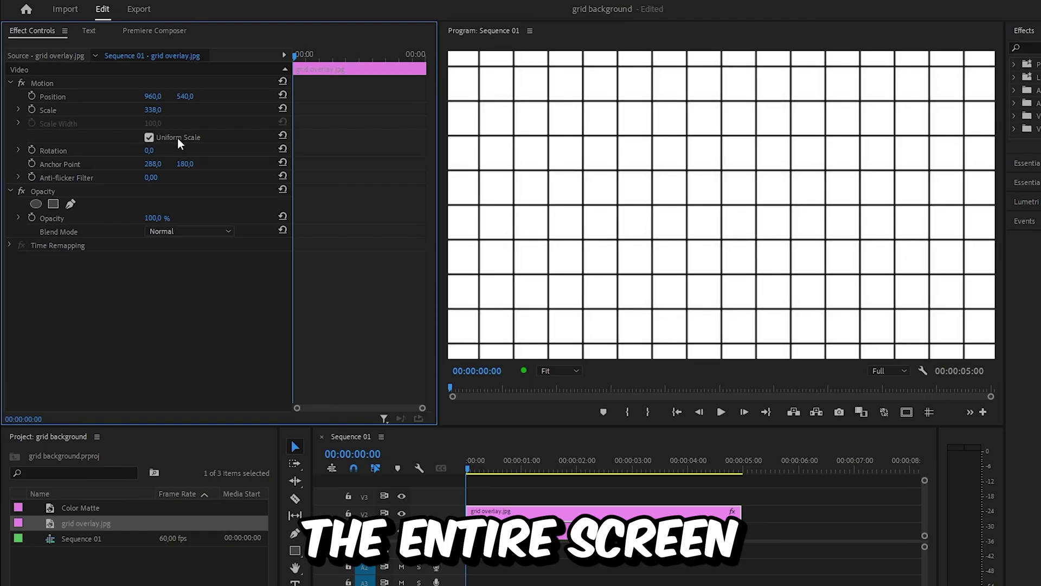
pyautogui.click(200, 232)
pyautogui.click(208, 292)
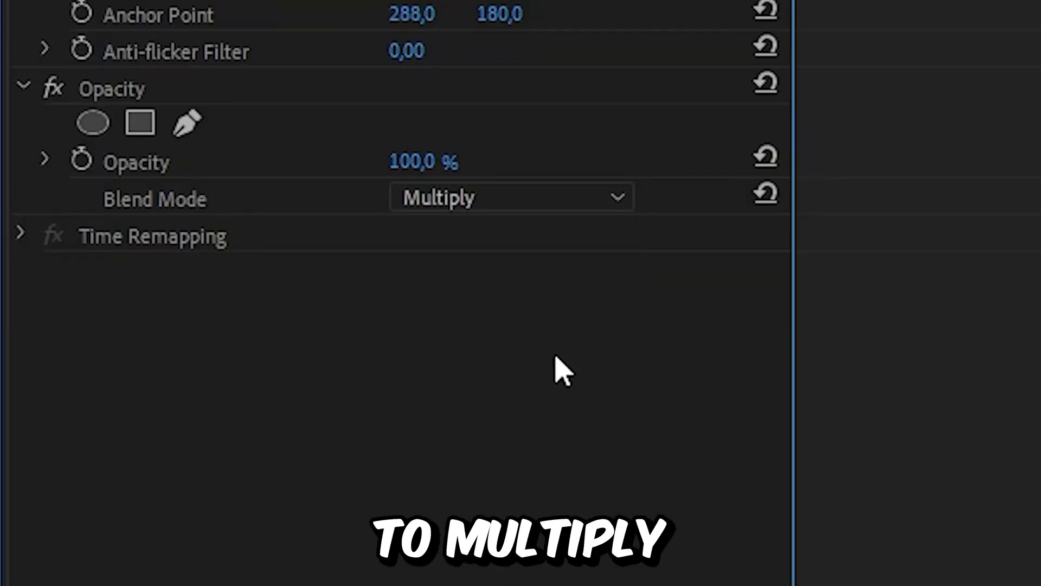
pyautogui.click(180, 207)
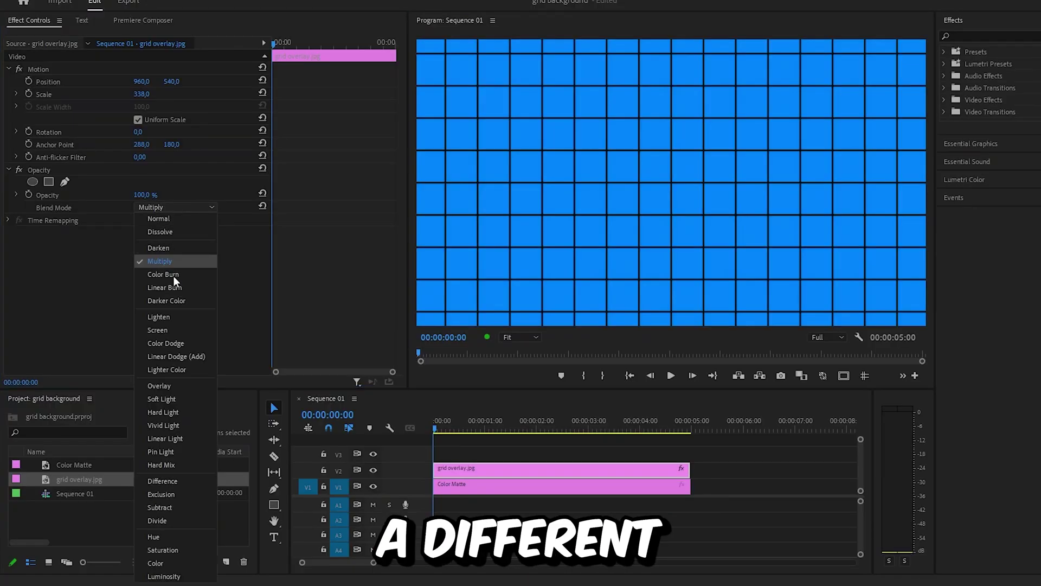
pyautogui.click(169, 257)
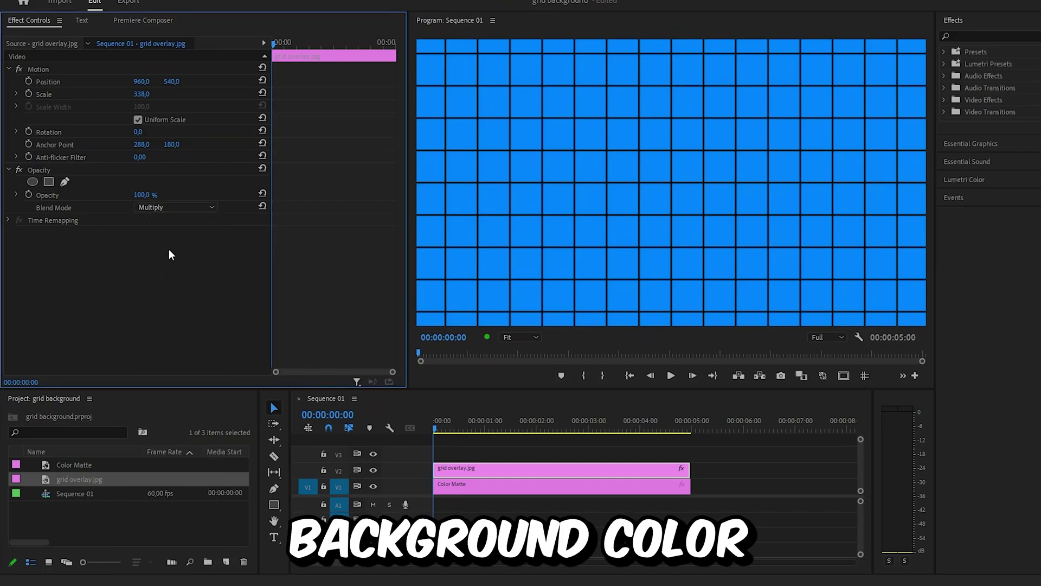
pyautogui.moveTo(147, 196); pyautogui.dragTo(123, 195)
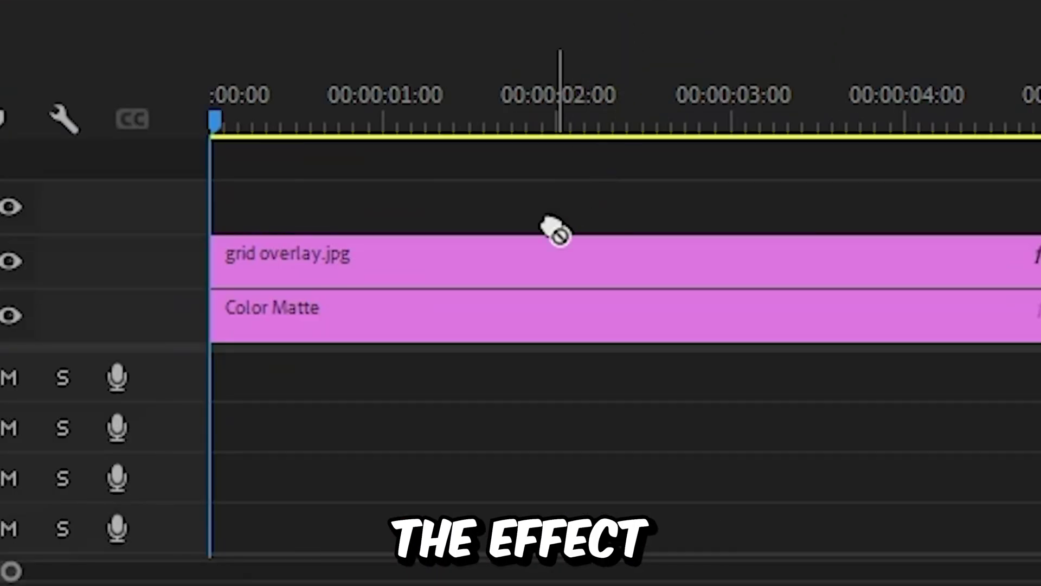
# Apply Offset to the grid clip and keyframe Shift Center To at the clip start
pyautogui.moveTo(674, 331); pyautogui.dragTo(520, 273)
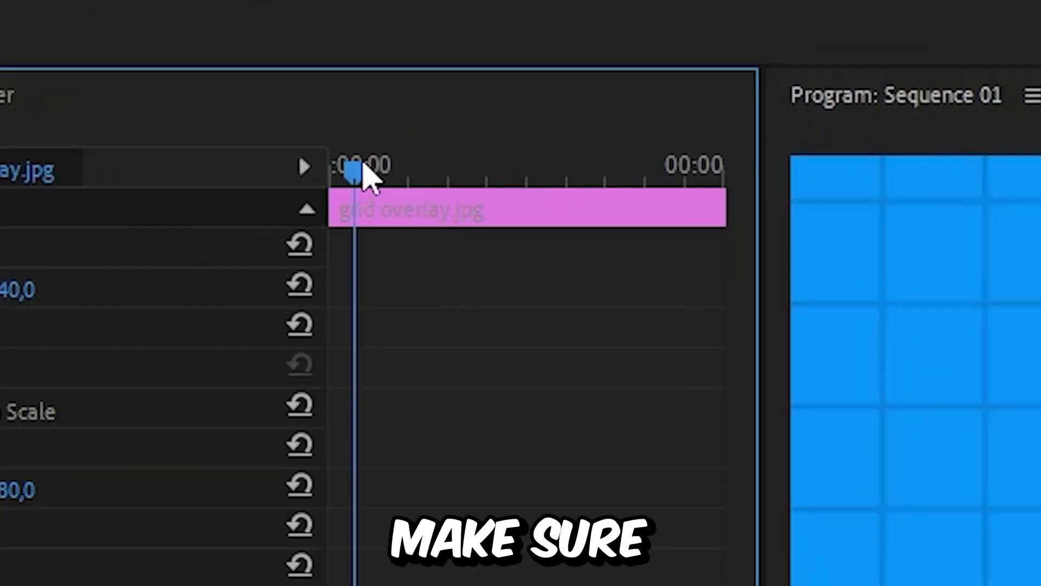
pyautogui.moveTo(362, 173)
pyautogui.mouseDown()
pyautogui.moveTo(414, 174)
pyautogui.moveTo(381, 188)
pyautogui.mouseUp()
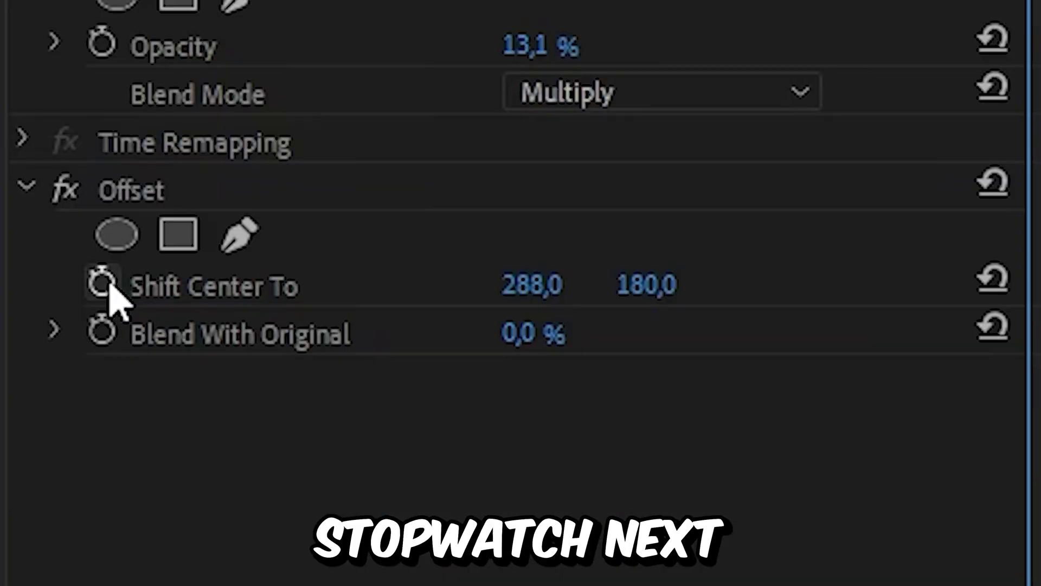
pyautogui.click(104, 283)
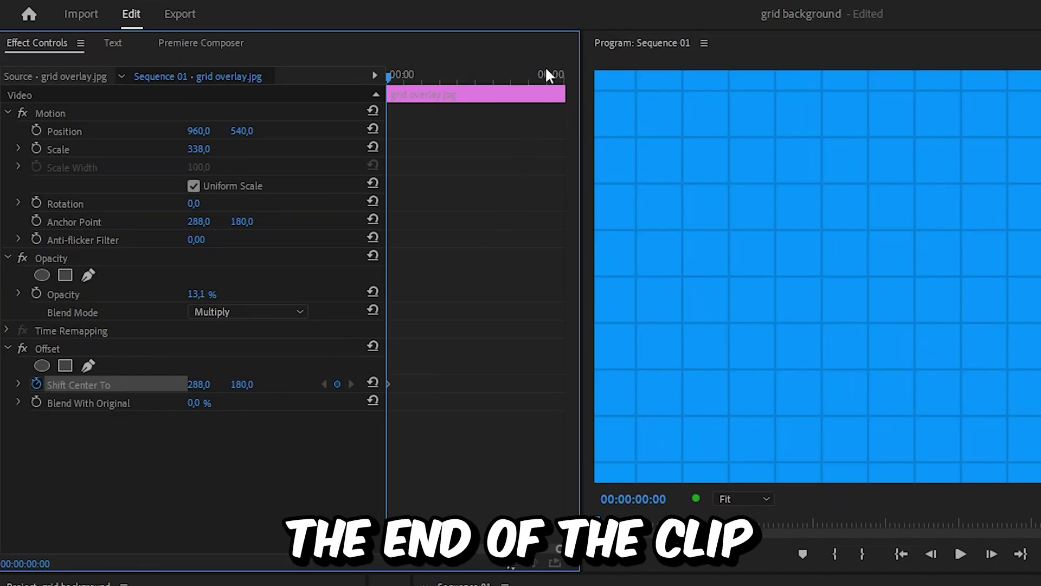
pyautogui.moveTo(557, 75); pyautogui.dragTo(562, 76)
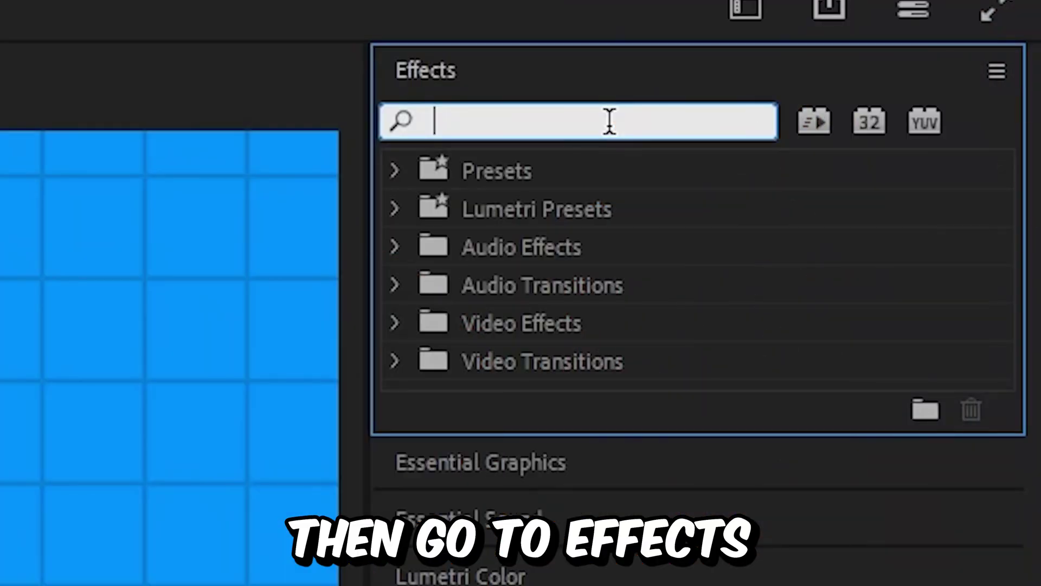
pyautogui.write('ramp')
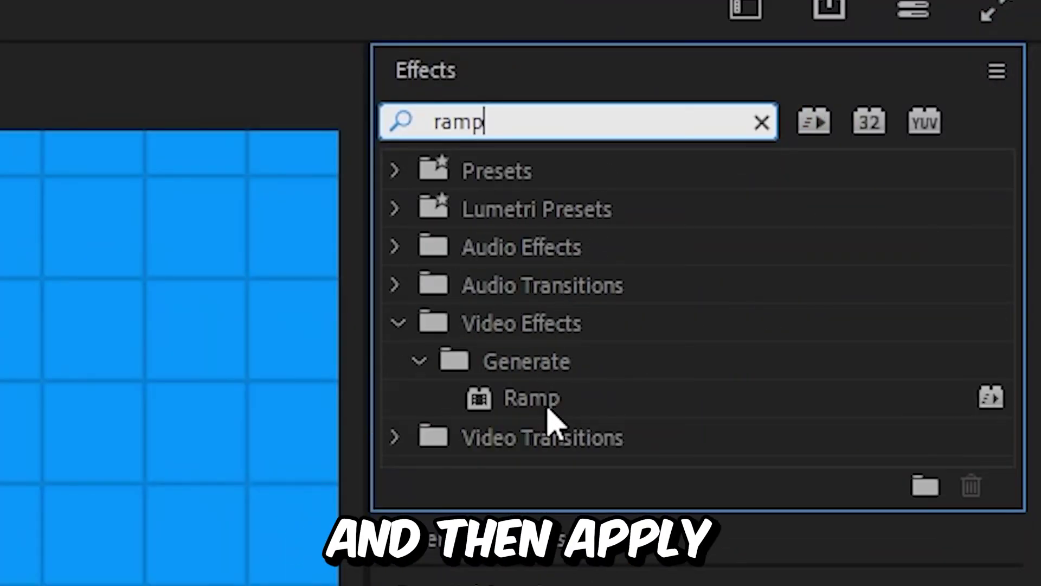
# Apply the Ramp effect to Color Matte and set its end colour to red
pyautogui.moveTo(533, 398); pyautogui.dragTo(389, 342)
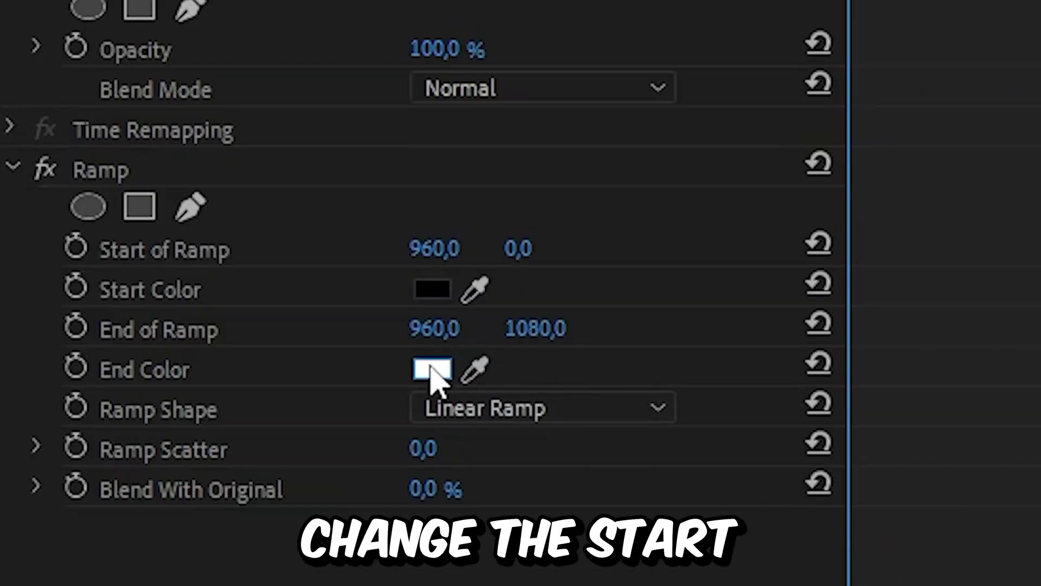
pyautogui.click(433, 376)
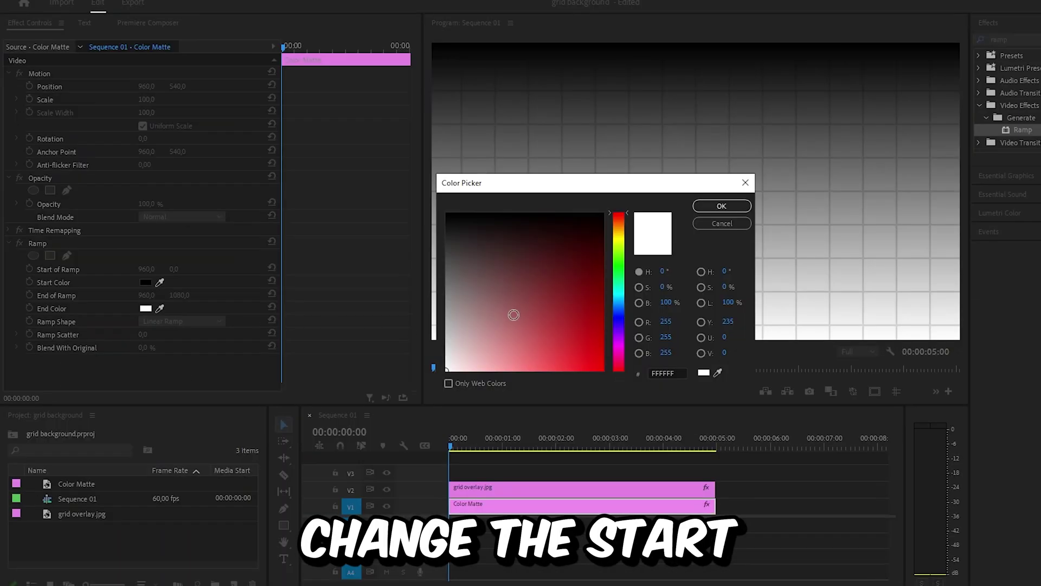
pyautogui.click(717, 203)
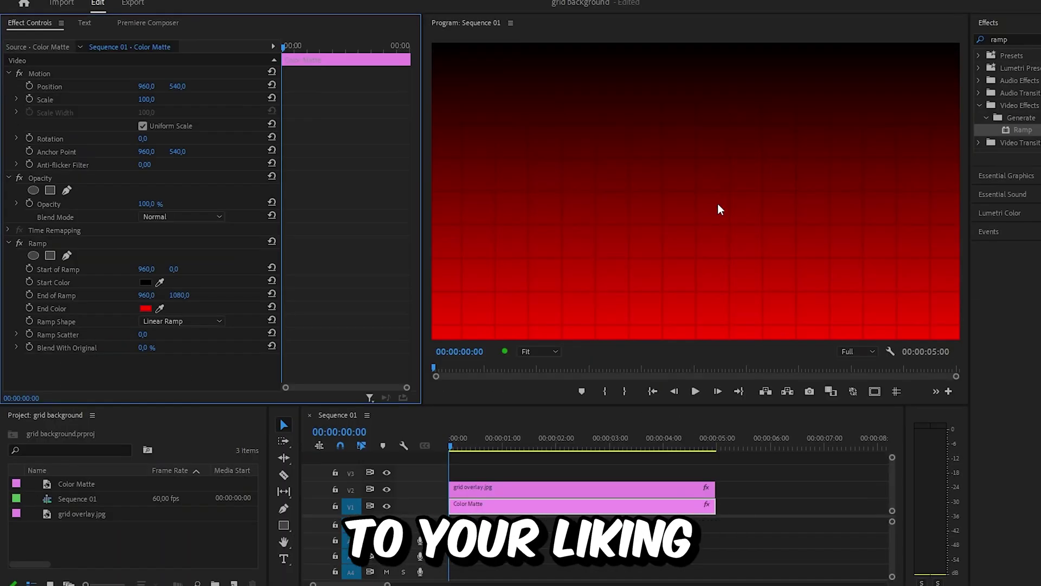